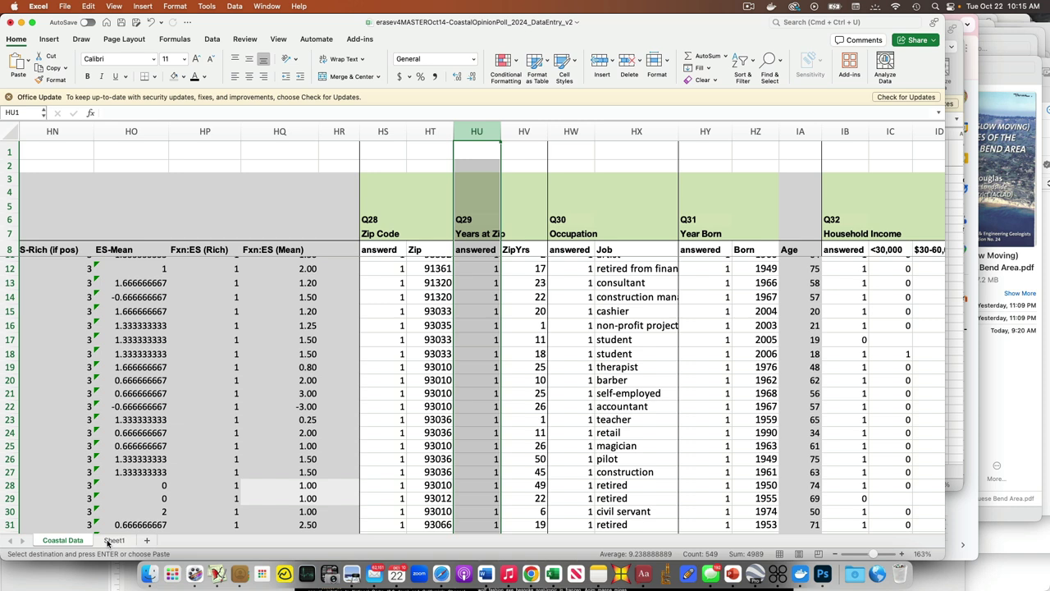
# Step: Copy the XLOOKUP formula text from the note in Sheet1 cell J3
pyautogui.click(109, 540)
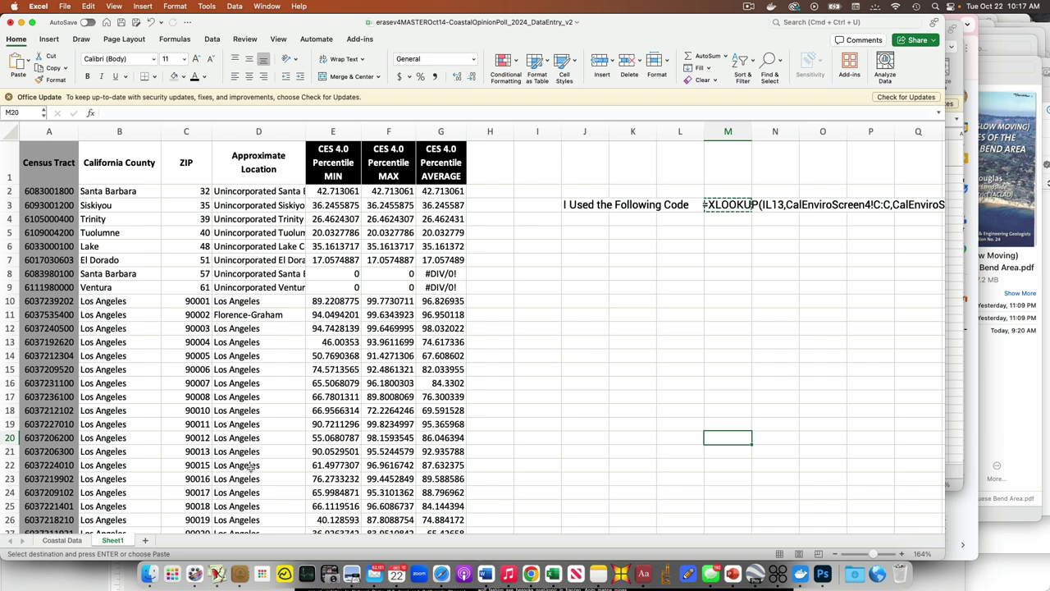
pyautogui.click(738, 287)
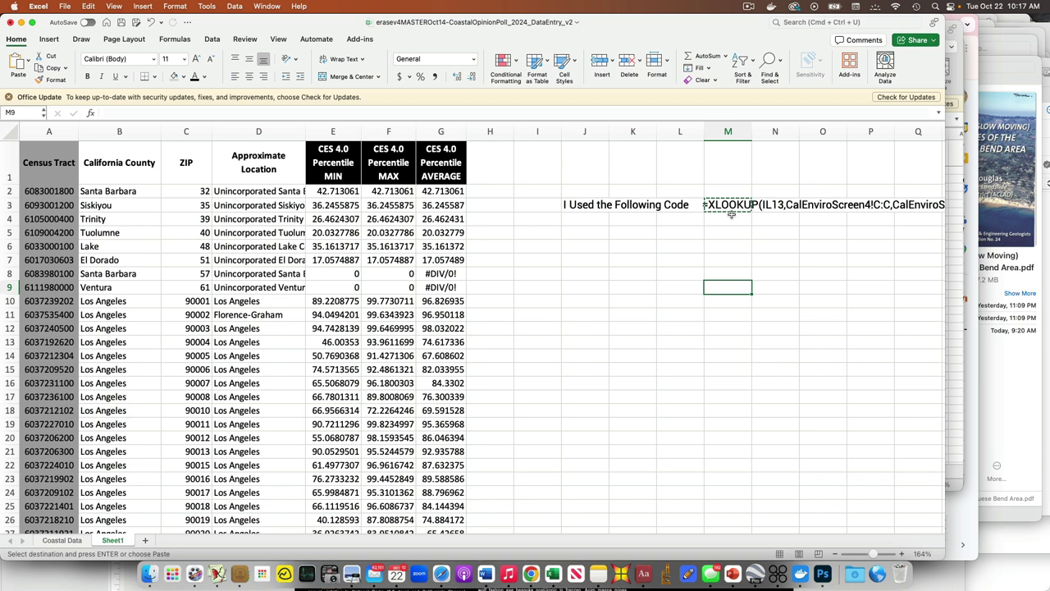
pyautogui.click(729, 210)
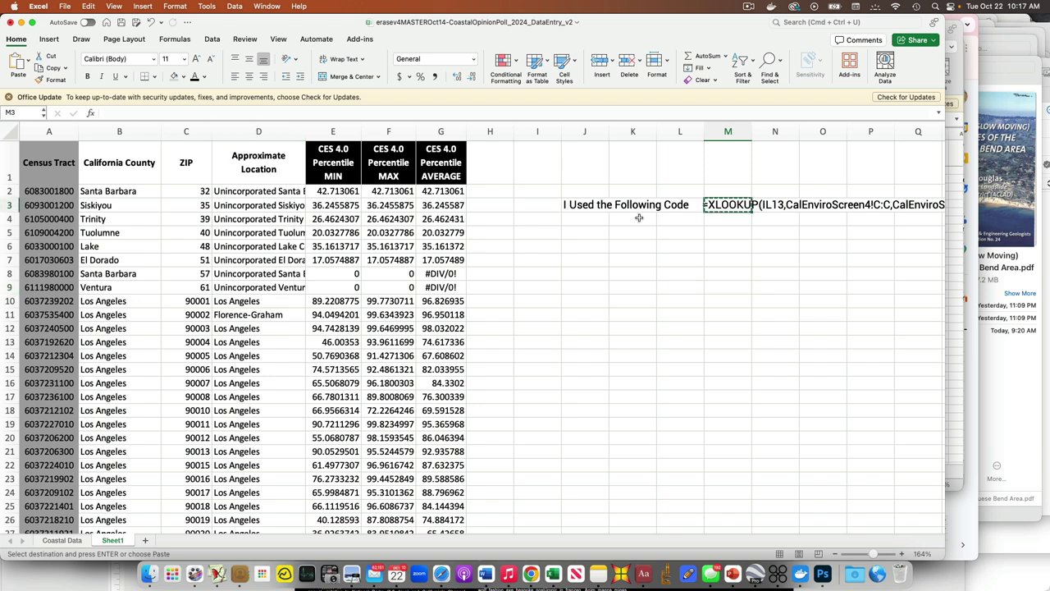
pyautogui.click(605, 209)
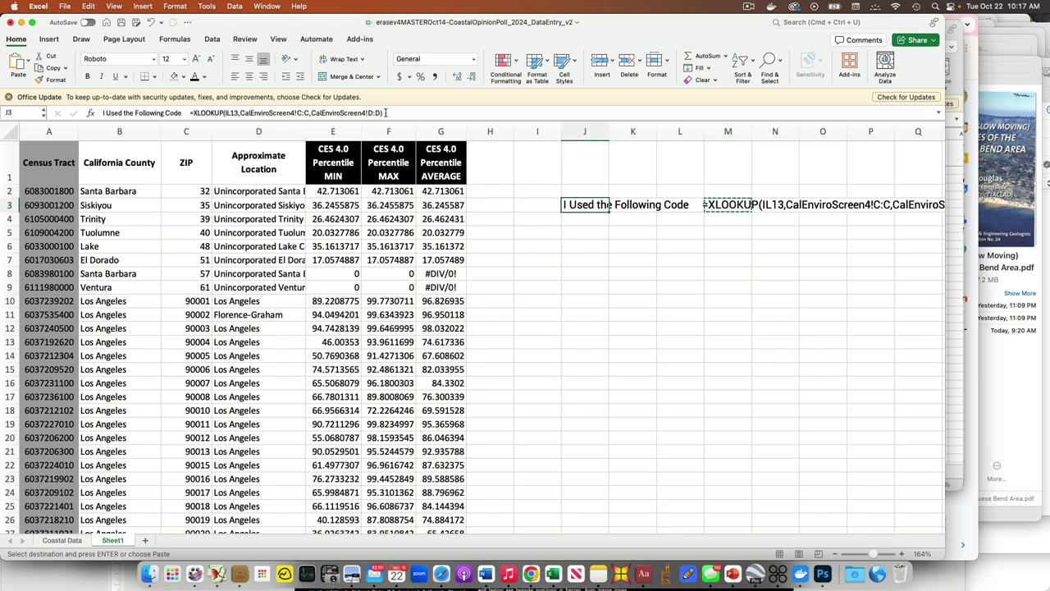
pyautogui.moveTo(385, 112); pyautogui.dragTo(192, 118)
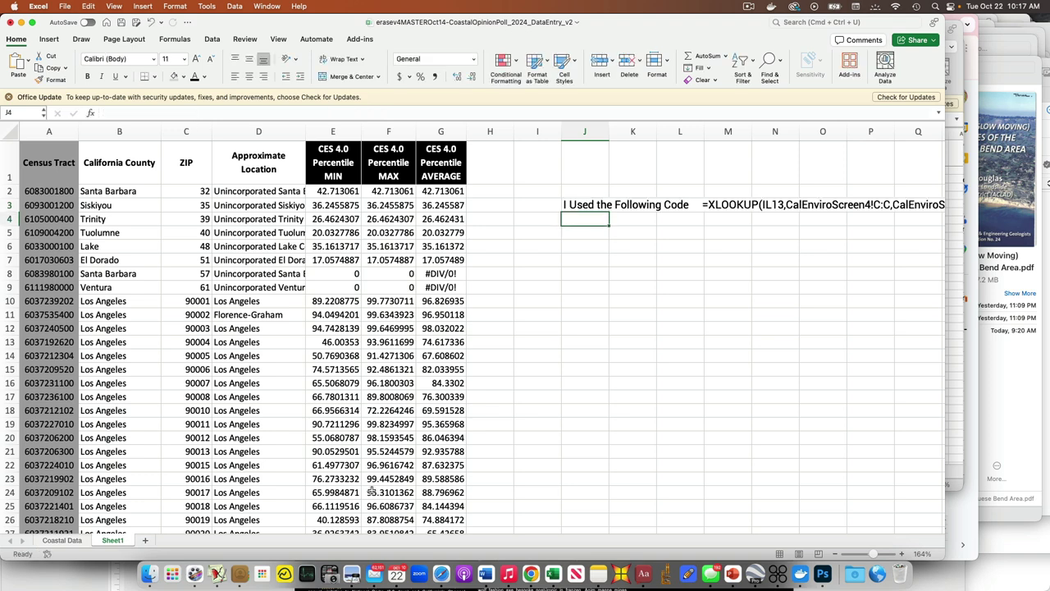
# Step: Insert a blank column HU right after the Zip column on Coastal Data
pyautogui.click(64, 541)
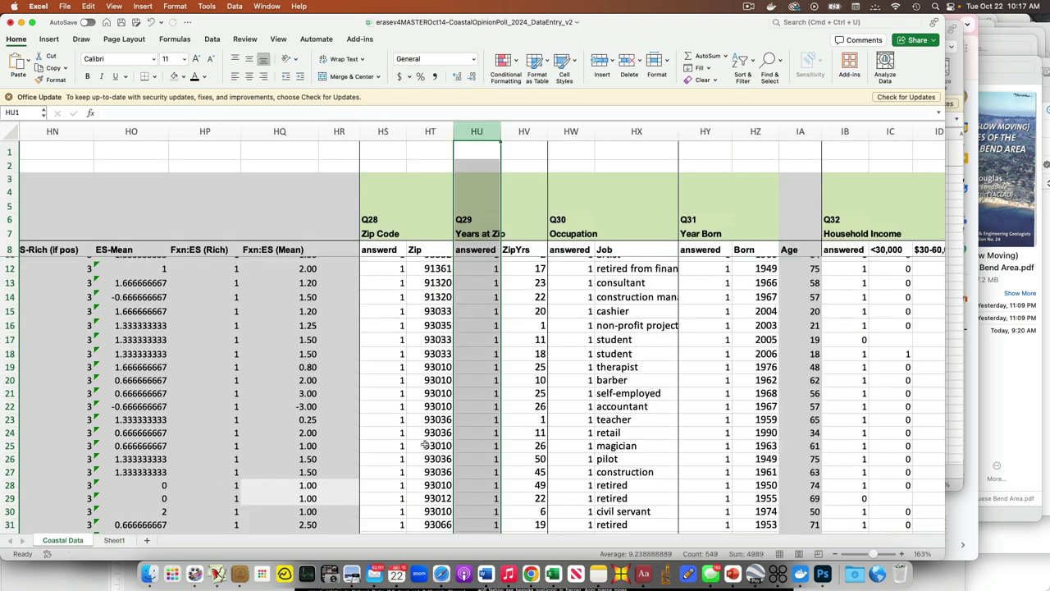
pyautogui.click(430, 131)
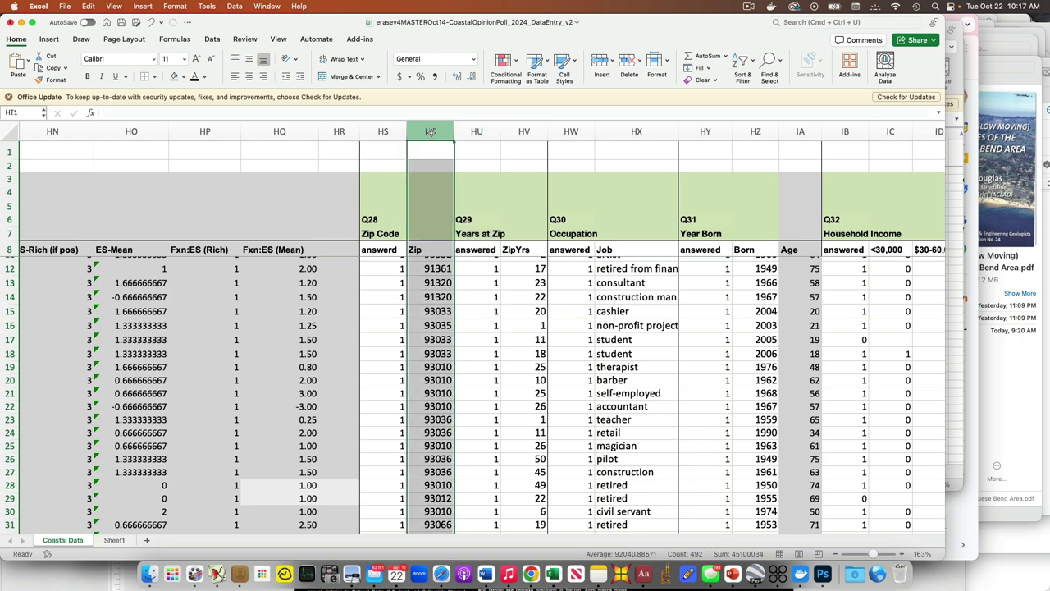
pyautogui.click(477, 131)
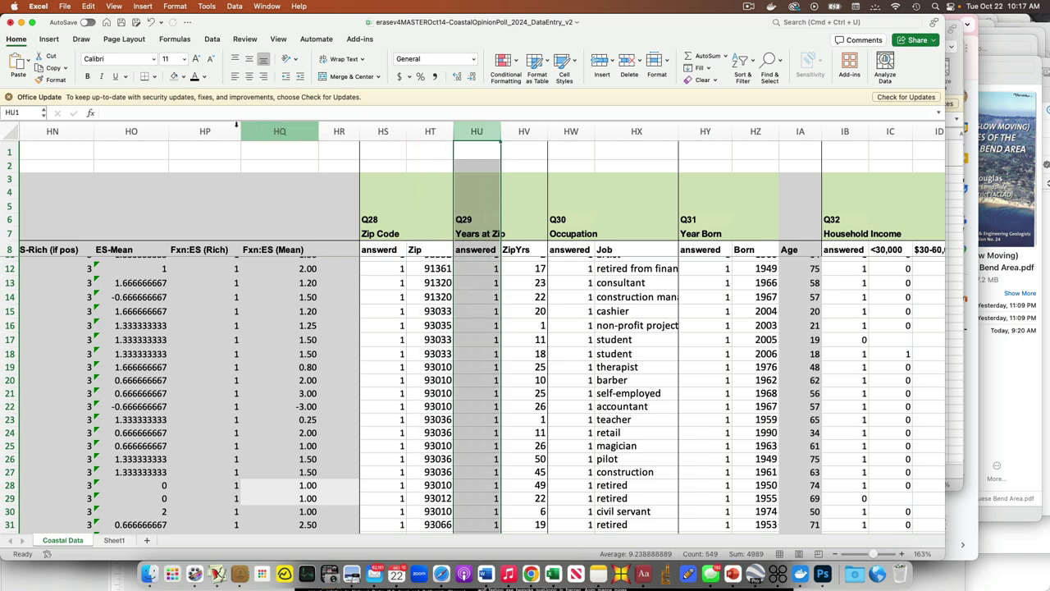
pyautogui.click(143, 7)
pyautogui.click(148, 47)
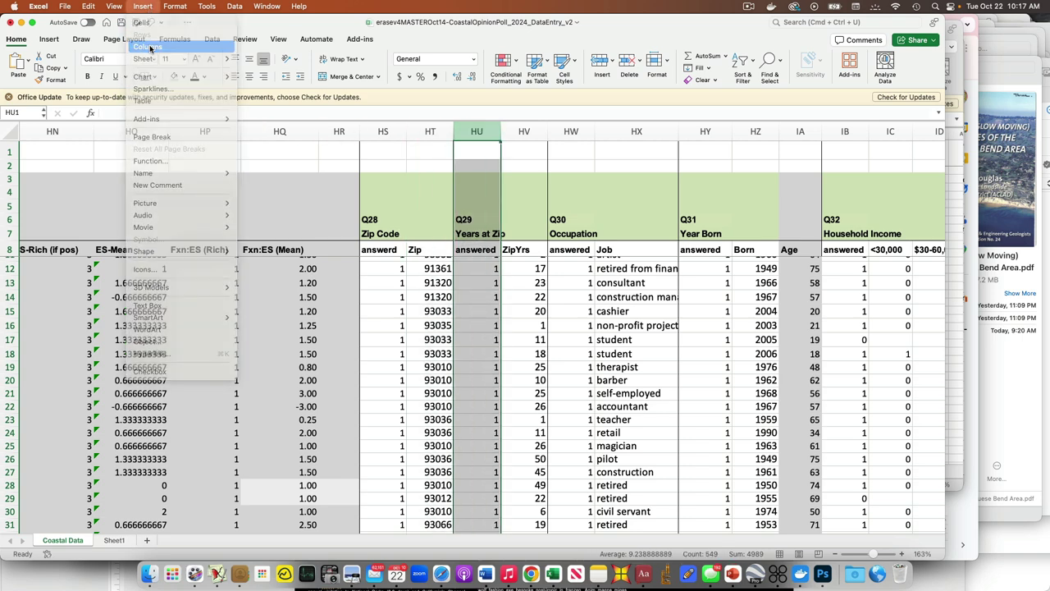
# Step: Enter the header 'CA County' in cell HU8
pyautogui.click(525, 394)
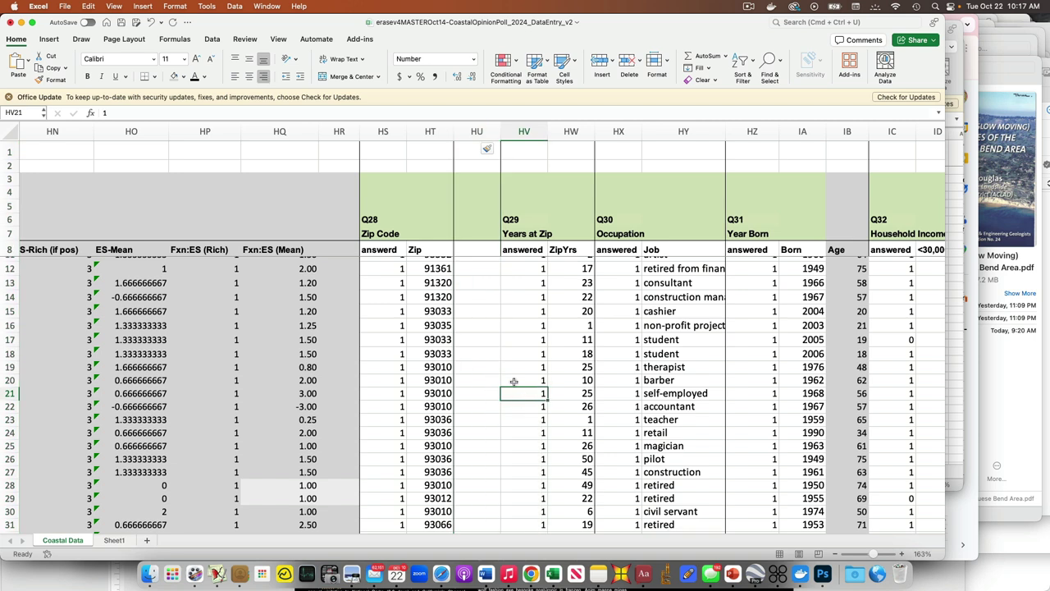
pyautogui.click(482, 251)
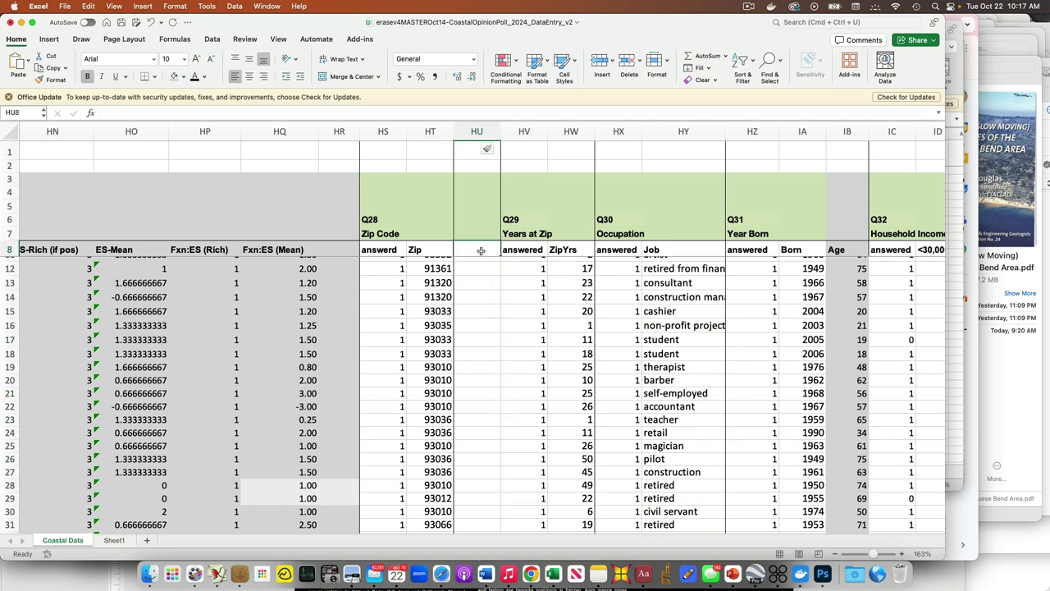
pyautogui.write('CA Cou')
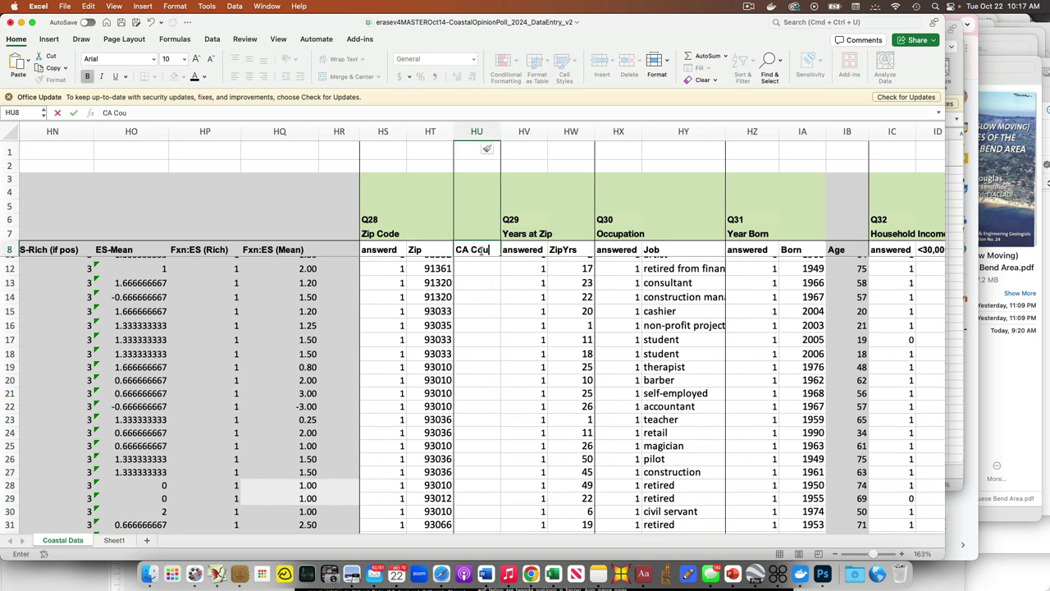
pyautogui.write('nty')
# Step: Widen column HU to fit the CA County header
pyautogui.click(518, 297)
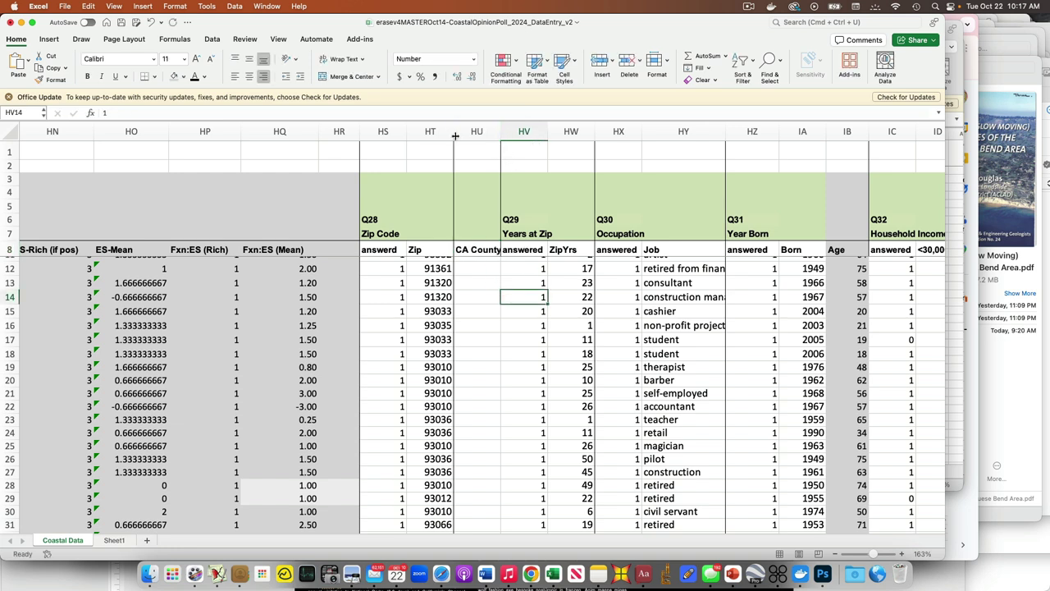
pyautogui.moveTo(454, 135); pyautogui.dragTo(462, 137)
pyautogui.scroll(3, 489, 320)
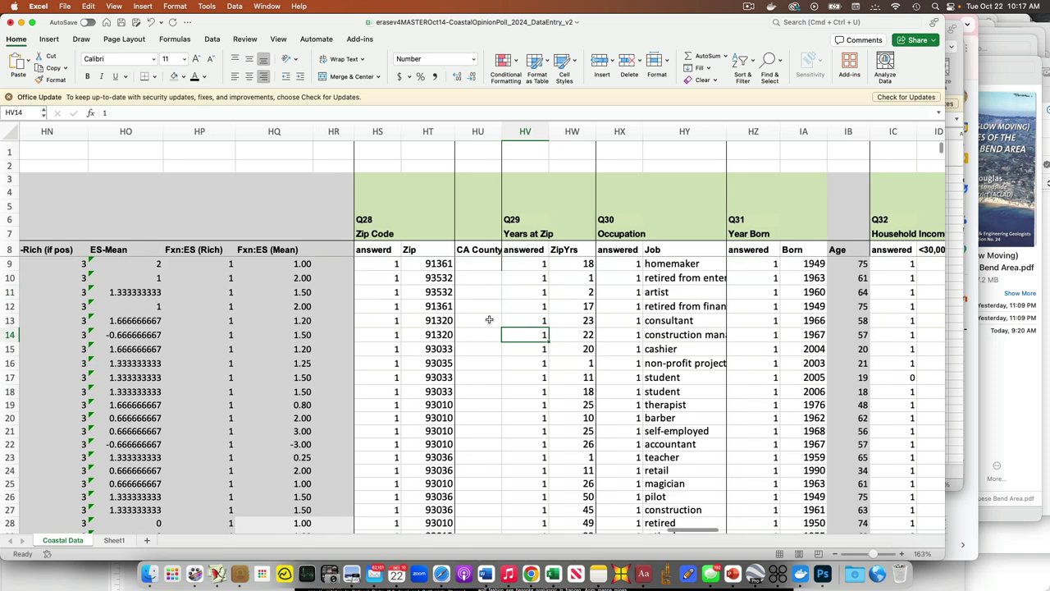
# Step: Paste the copied XLOOKUP formula into HU9 and delete its old IL13 lookup reference
pyautogui.click(481, 268)
pyautogui.click(276, 110)
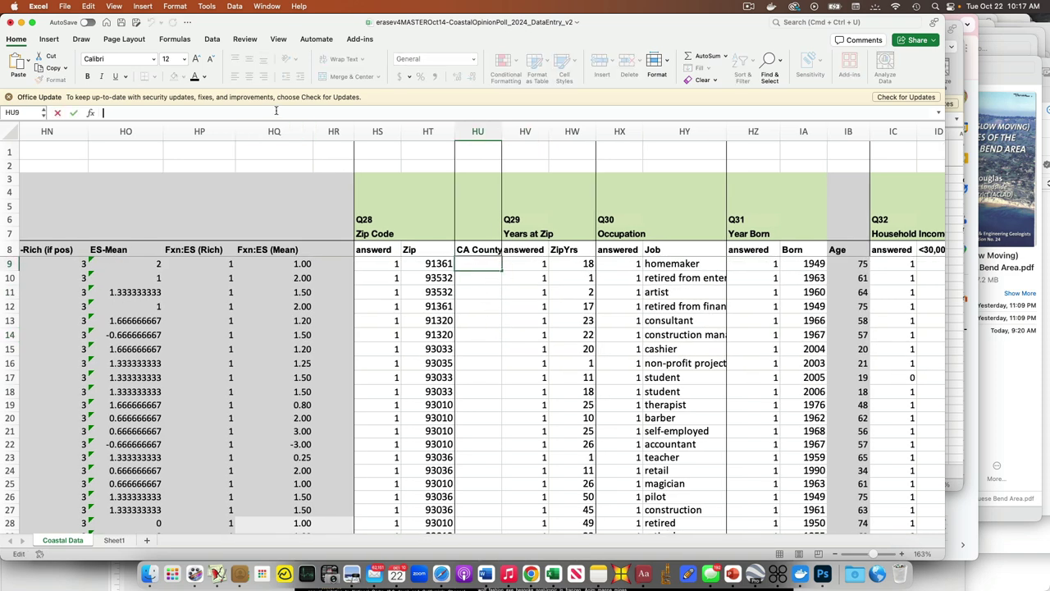
pyautogui.write('=XLOOKUP(IL13,CalEnviroScreen4!C:C,CalEnviroScreen4!D:D)')
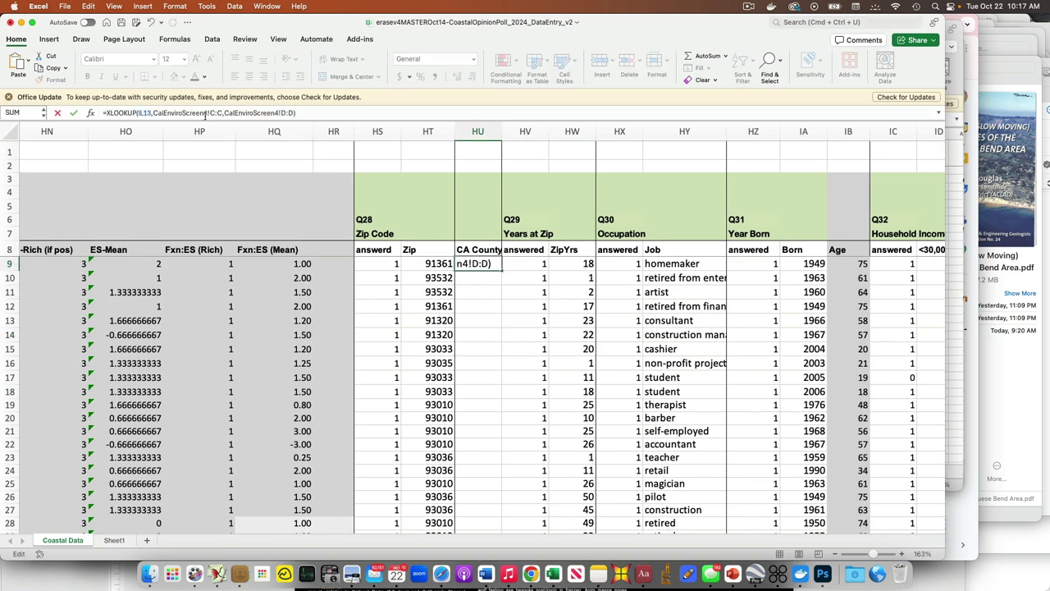
pyautogui.click(203, 112)
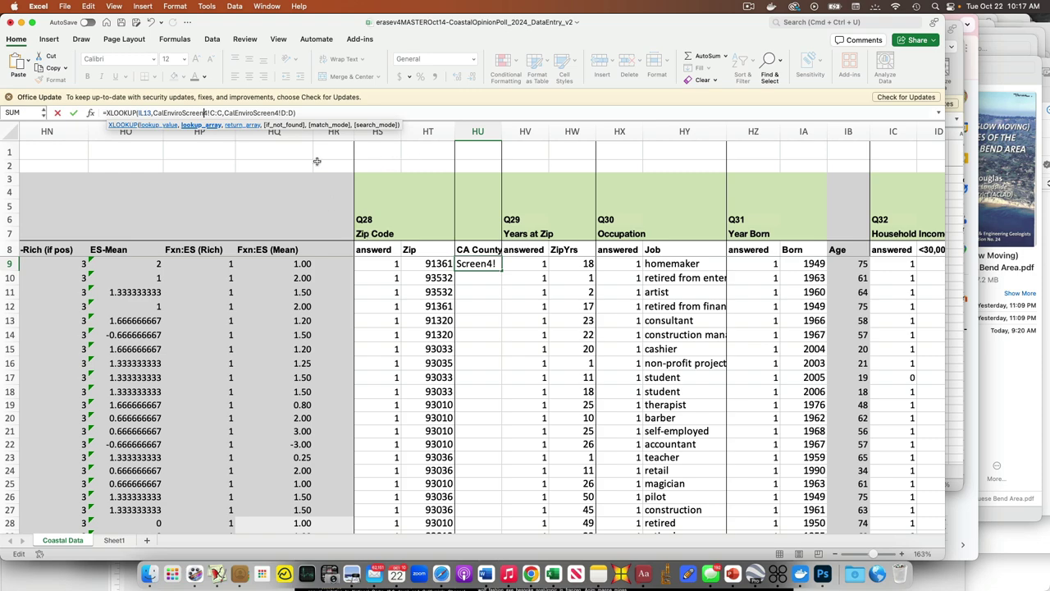
pyautogui.click(150, 113)
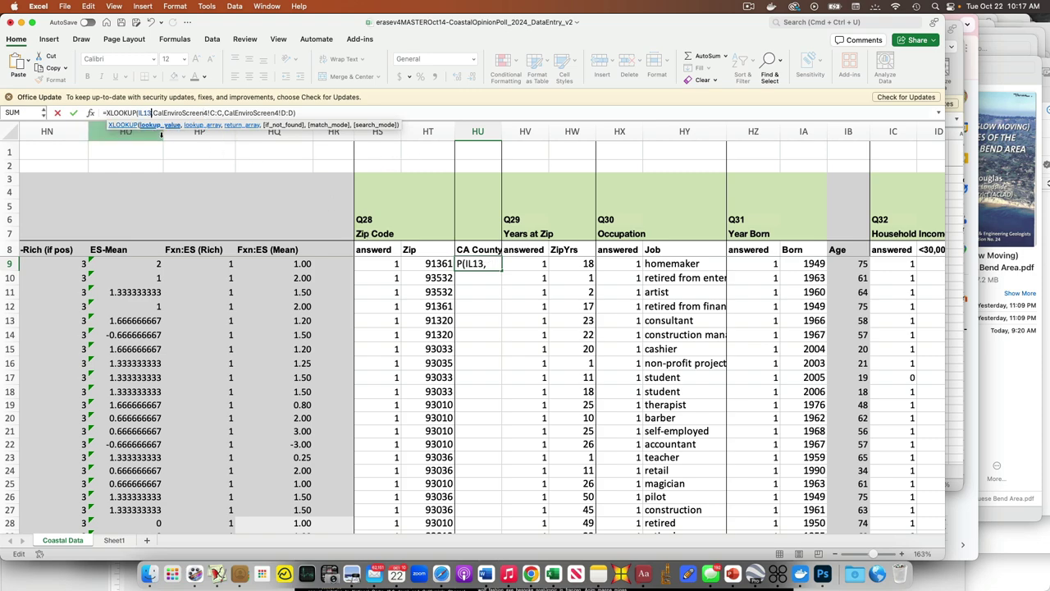
pyautogui.press('BackSpace')
pyautogui.press('BackSpace')
pyautogui.press('BackSpace')
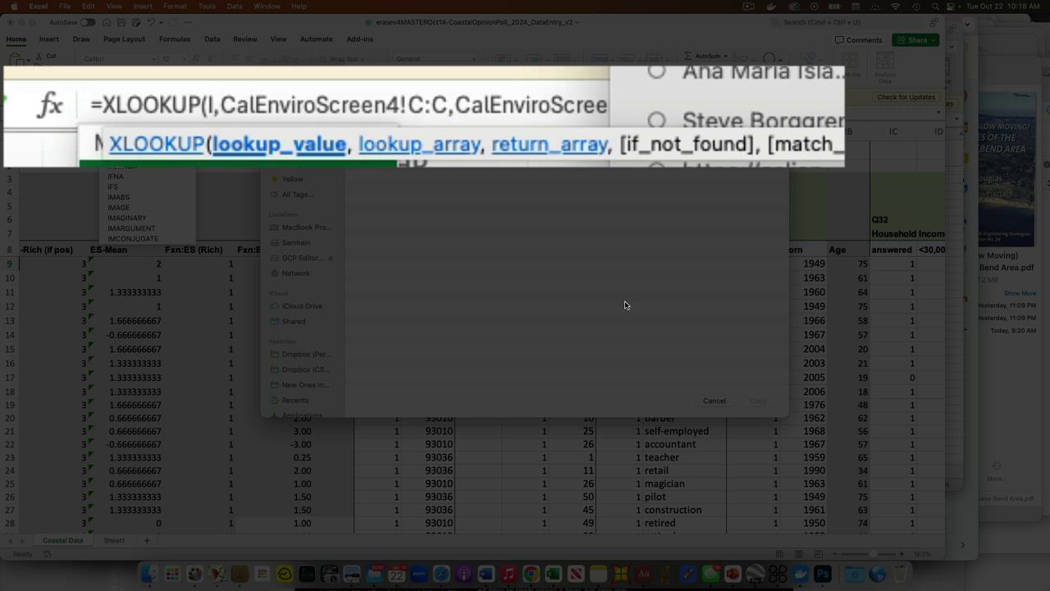
# Step: Make HU9's XLOOKUP use the row 9 ZIP in HT9 as its lookup value
pyautogui.click(714, 401)
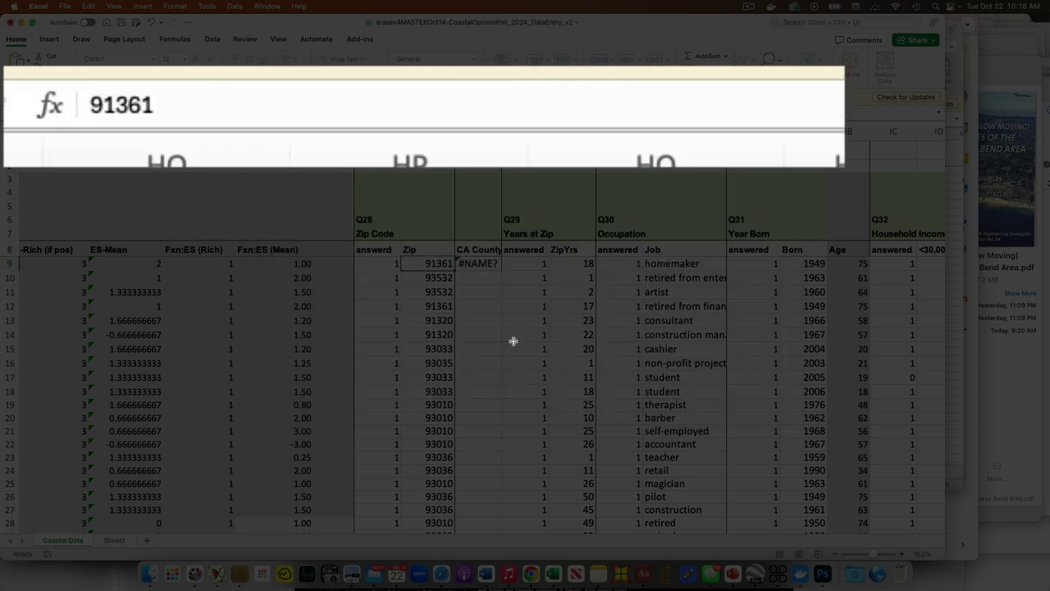
pyautogui.click(471, 276)
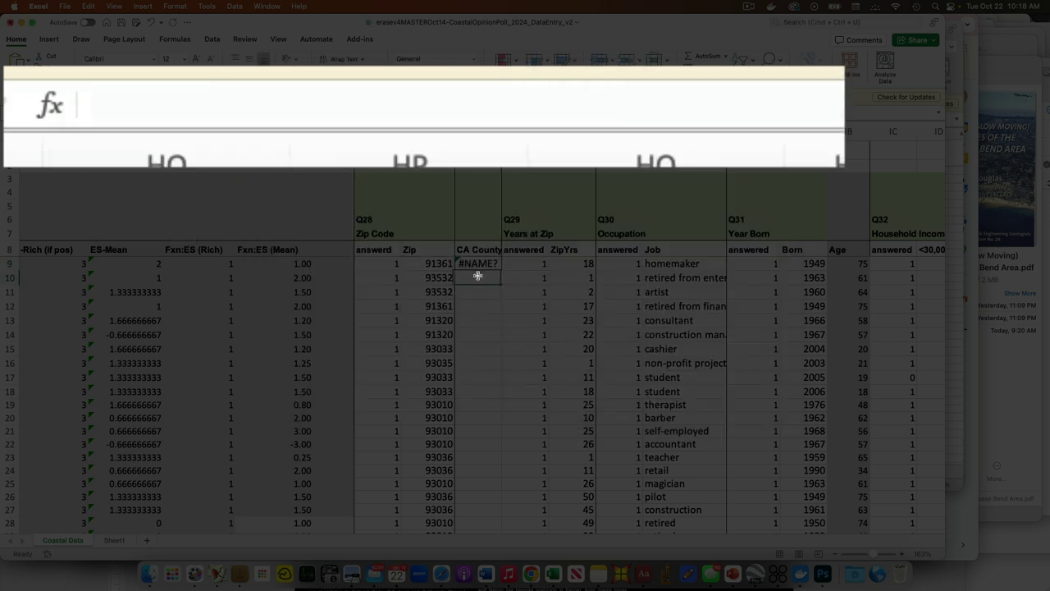
pyautogui.click(475, 263)
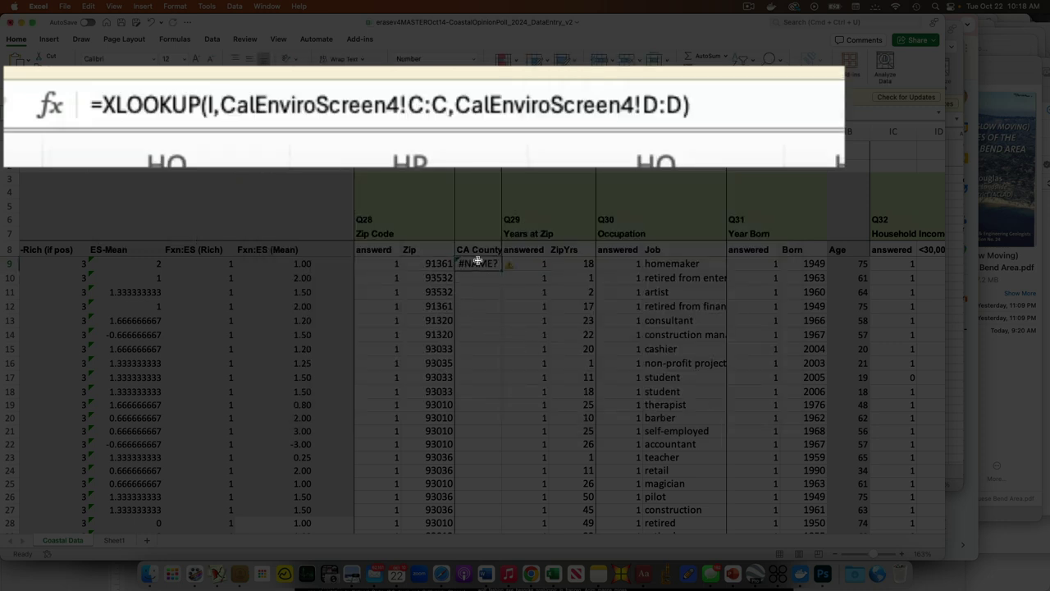
pyautogui.click(218, 105)
pyautogui.press('BackSpace')
pyautogui.press('BackSpace')
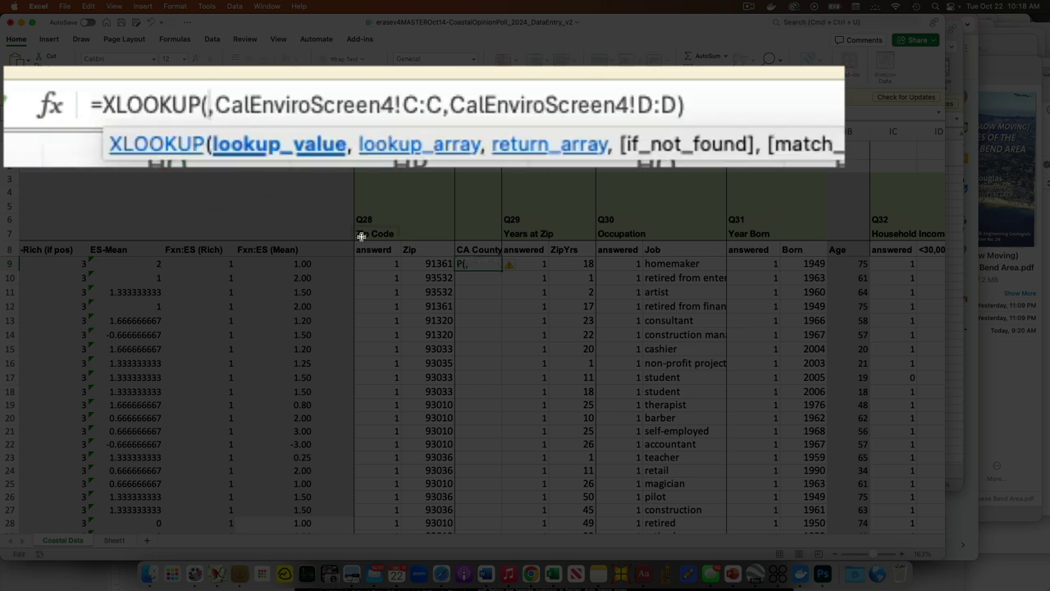
pyautogui.click(412, 262)
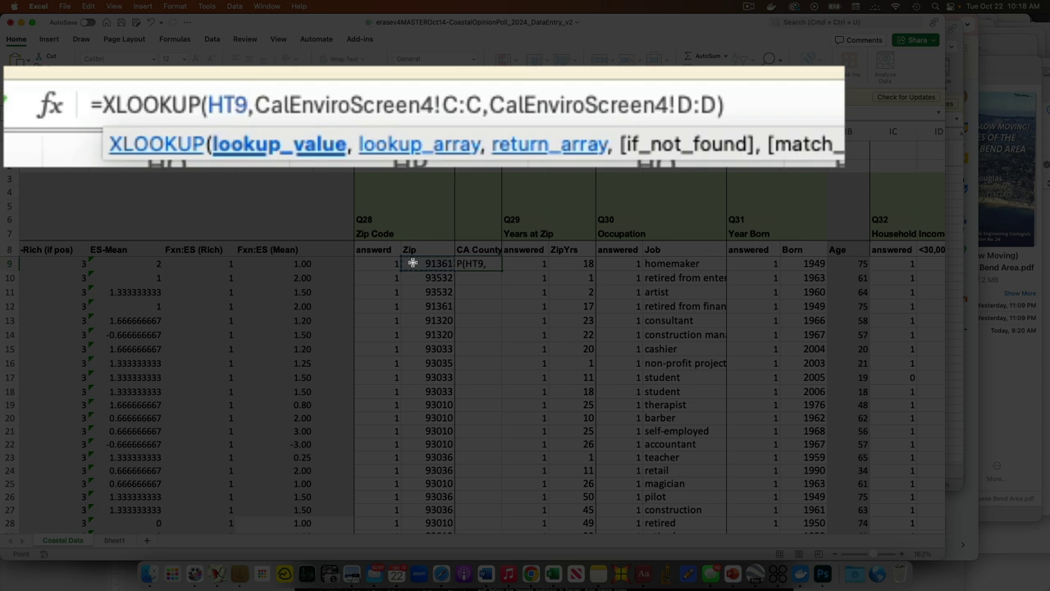
# Step: Point the lookup range at Sheet1!C:C and return range at Sheet1!B:B, giving Ventura
pyautogui.click(484, 105)
pyautogui.press('BackSpace')
pyautogui.press('BackSpace')
pyautogui.press('BackSpace')
pyautogui.press('BackSpace')
pyautogui.press('BackSpace')
pyautogui.press('BackSpace')
pyautogui.press('BackSpace')
pyautogui.press('BackSpace')
pyautogui.press('BackSpace')
pyautogui.press('BackSpace')
pyautogui.press('BackSpace')
pyautogui.press('BackSpace')
pyautogui.press('BackSpace')
pyautogui.press('BackSpace')
pyautogui.press('BackSpace')
pyautogui.press('BackSpace')
pyautogui.press('BackSpace')
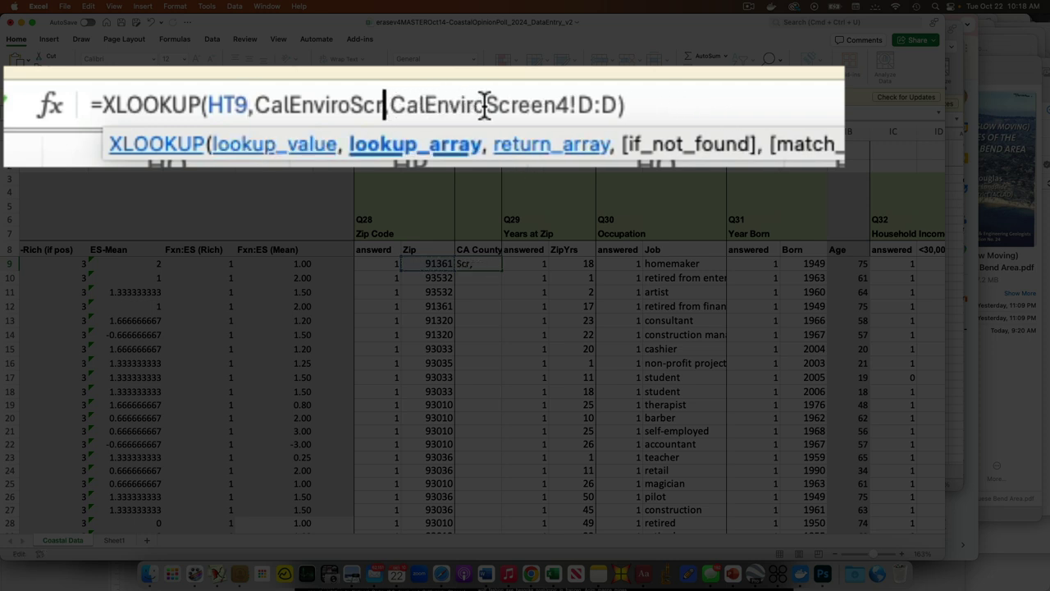
pyautogui.press('BackSpace')
pyautogui.press('BackSpace')
pyautogui.press('BackSpace')
pyautogui.press('BackSpace')
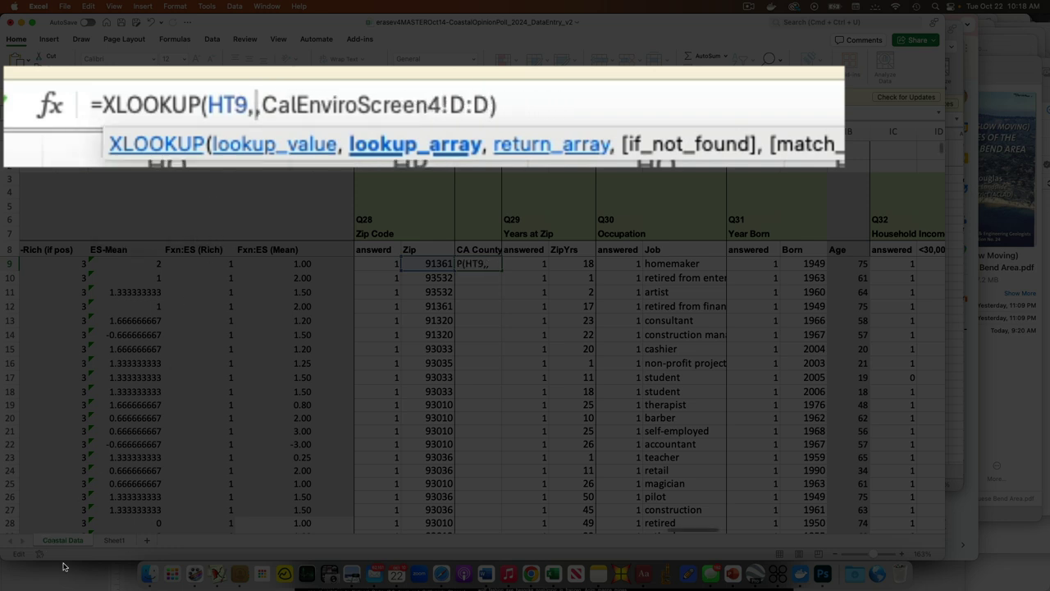
pyautogui.click(117, 541)
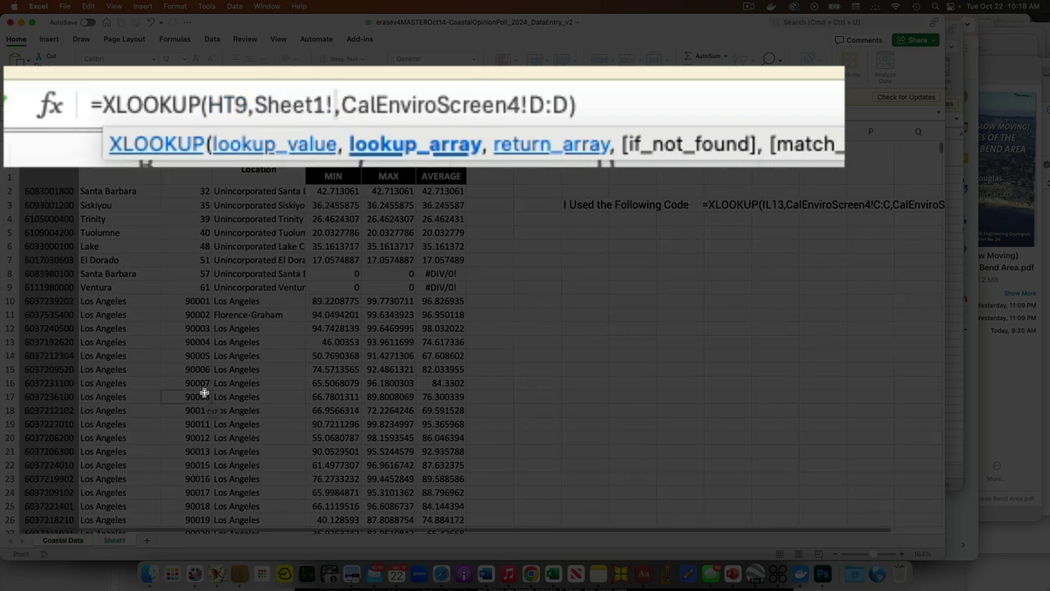
pyautogui.click(201, 138)
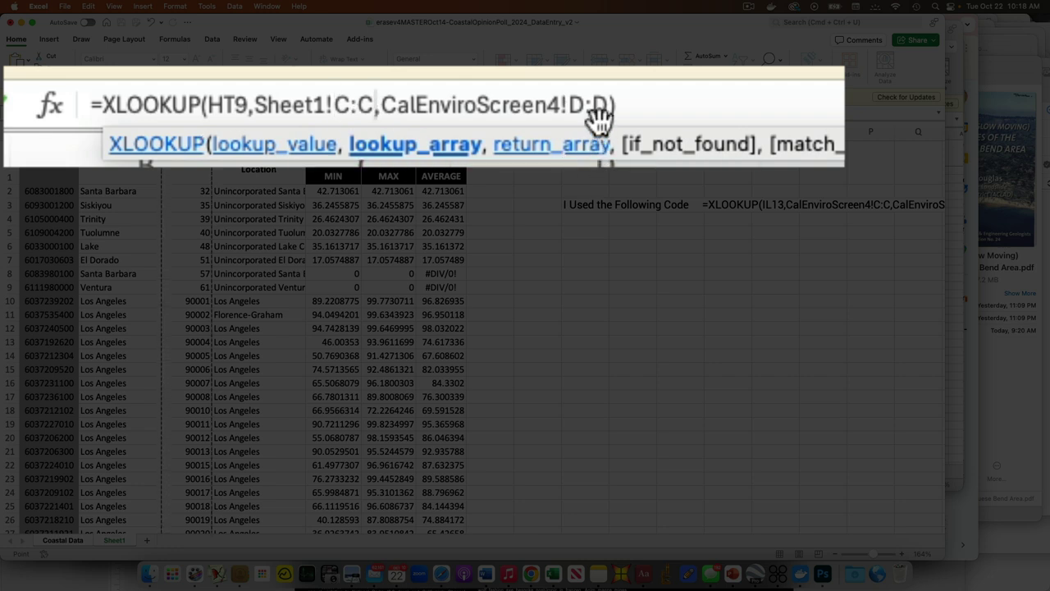
pyautogui.moveTo(611, 104); pyautogui.dragTo(438, 93)
pyautogui.press('BackSpace')
pyautogui.press('BackSpace')
pyautogui.press('BackSpace')
pyautogui.press('BackSpace')
pyautogui.press('BackSpace')
pyautogui.press('BackSpace')
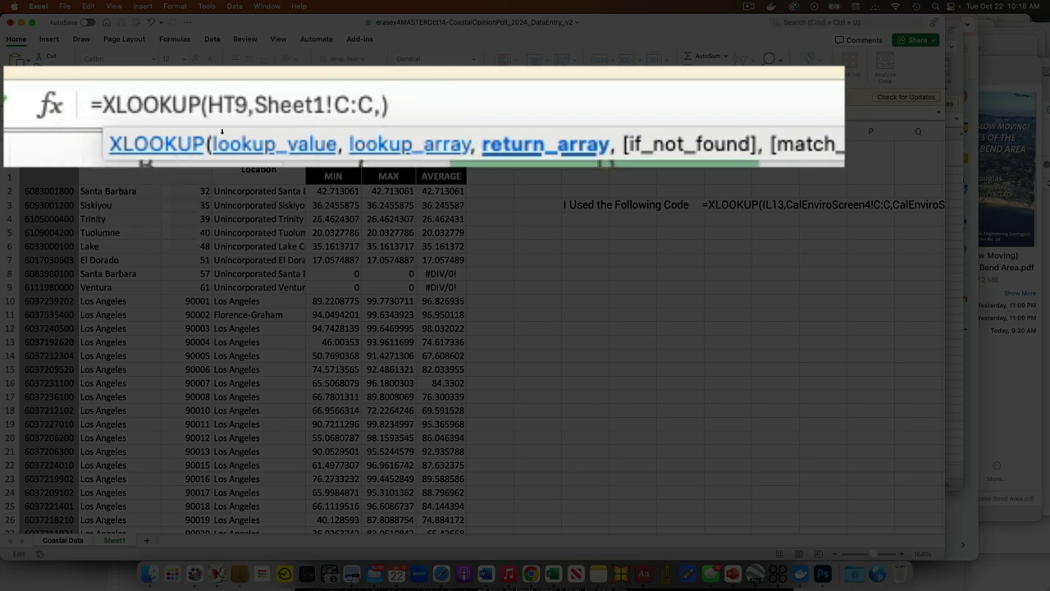
pyautogui.click(123, 138)
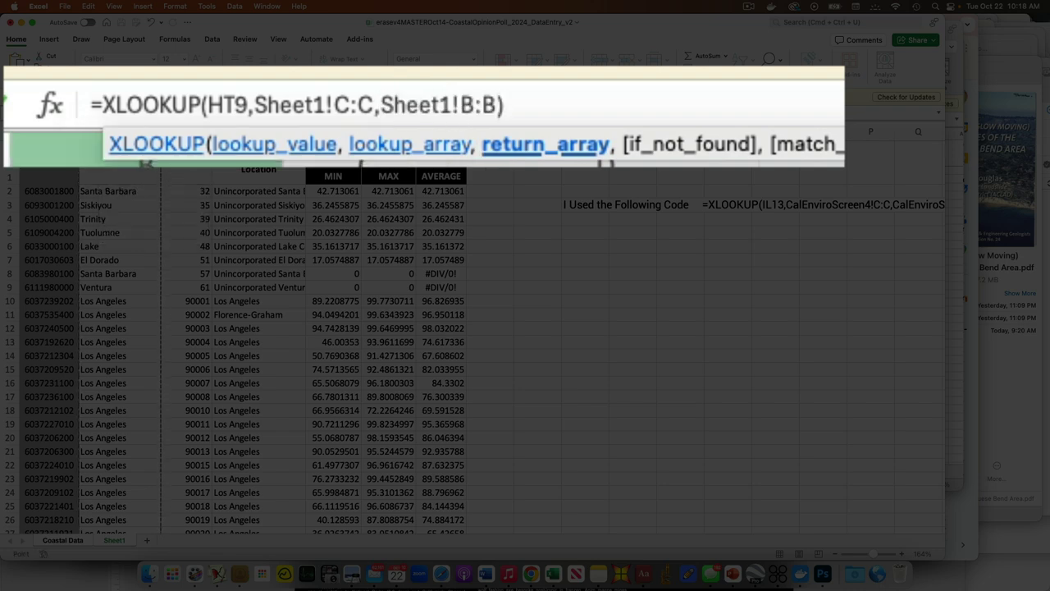
pyautogui.press('Return')
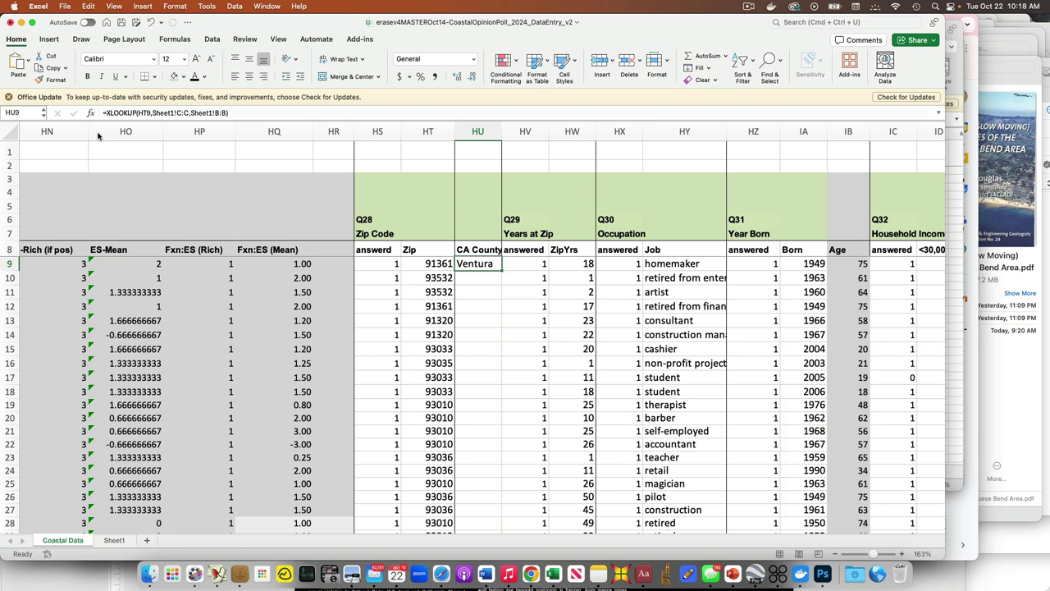
# Step: Copy HU9's county lookup and paste it down HU10 through HU640
pyautogui.press('cmd+c')
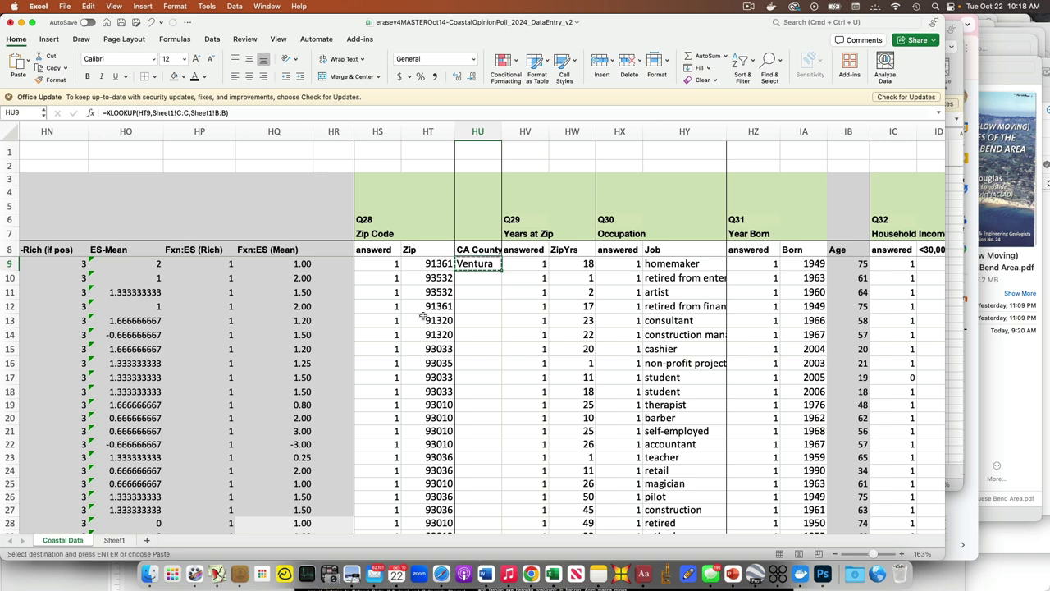
pyautogui.moveTo(477, 277); pyautogui.dragTo(480, 470)
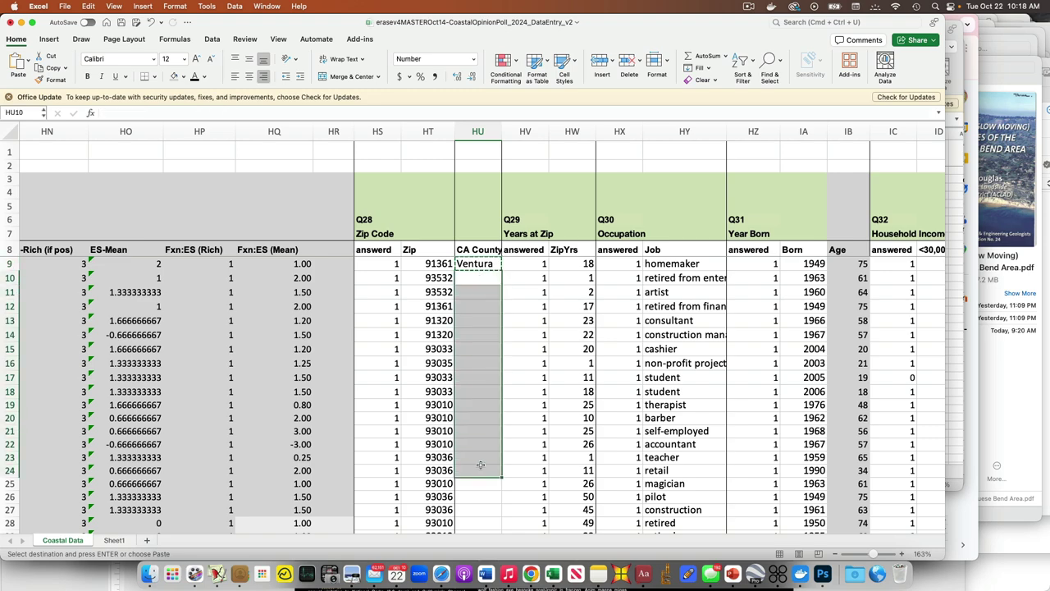
pyautogui.press('cmd+v')
pyautogui.scroll(-4, 531, 476)
pyautogui.moveTo(496, 384); pyautogui.dragTo(497, 503)
pyautogui.press('cmd+v')
pyautogui.scroll(-5, 497, 503)
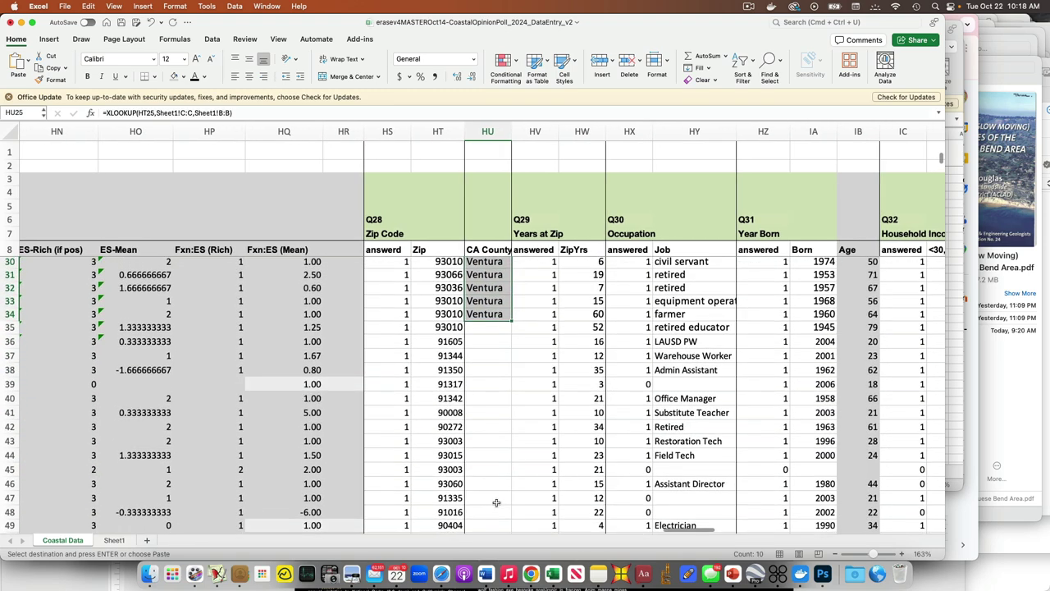
pyautogui.moveTo(482, 331); pyautogui.dragTo(481, 410)
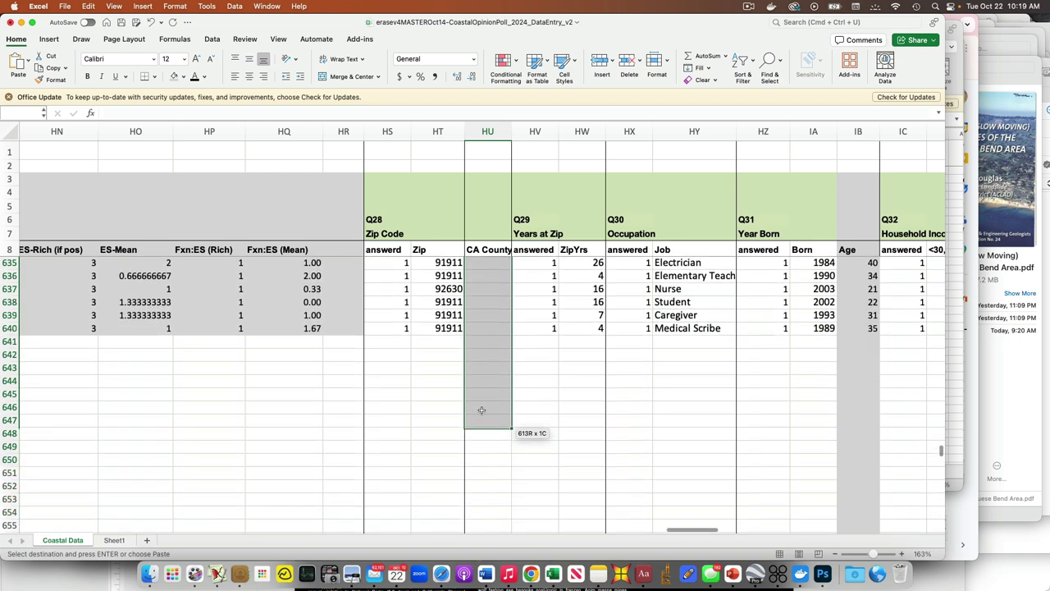
pyautogui.moveTo(487, 325); pyautogui.dragTo(487, 325)
pyautogui.press('super+v')
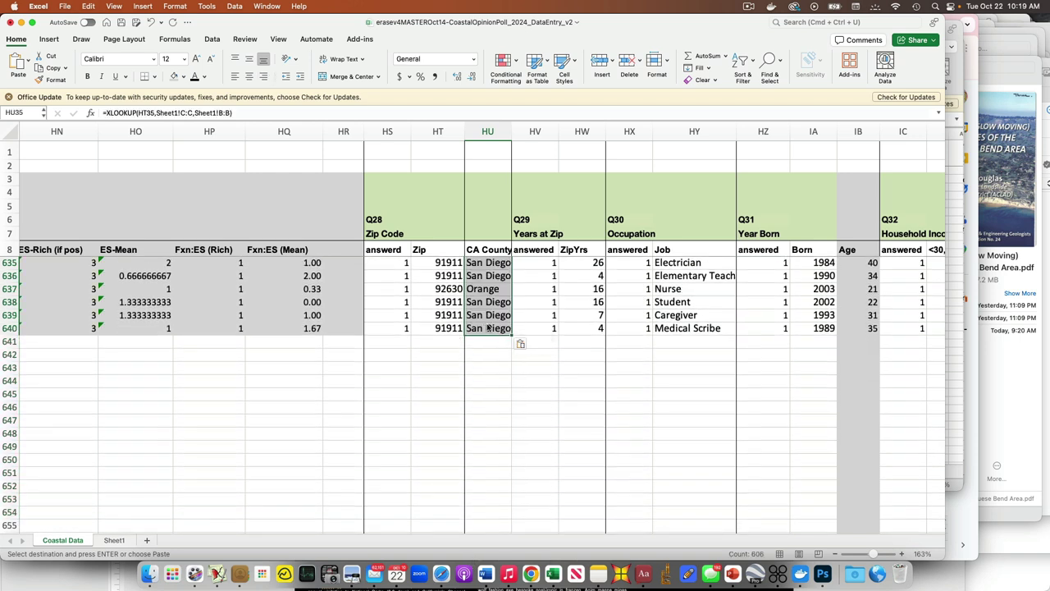
pyautogui.click(487, 131)
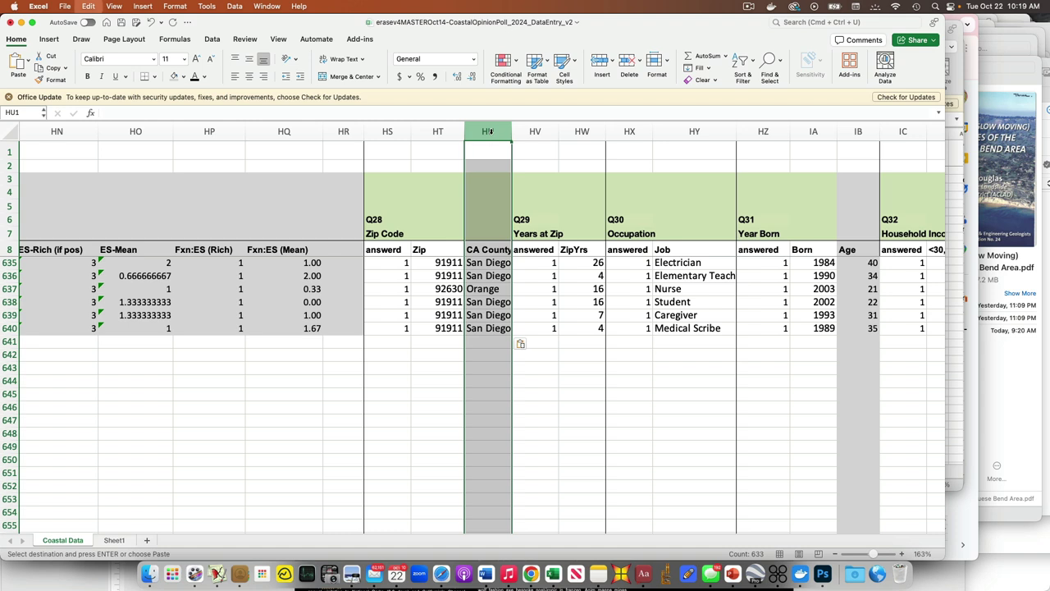
# Step: Paste the CA County column over itself as values only
pyautogui.press('super+c')
pyautogui.click(89, 6)
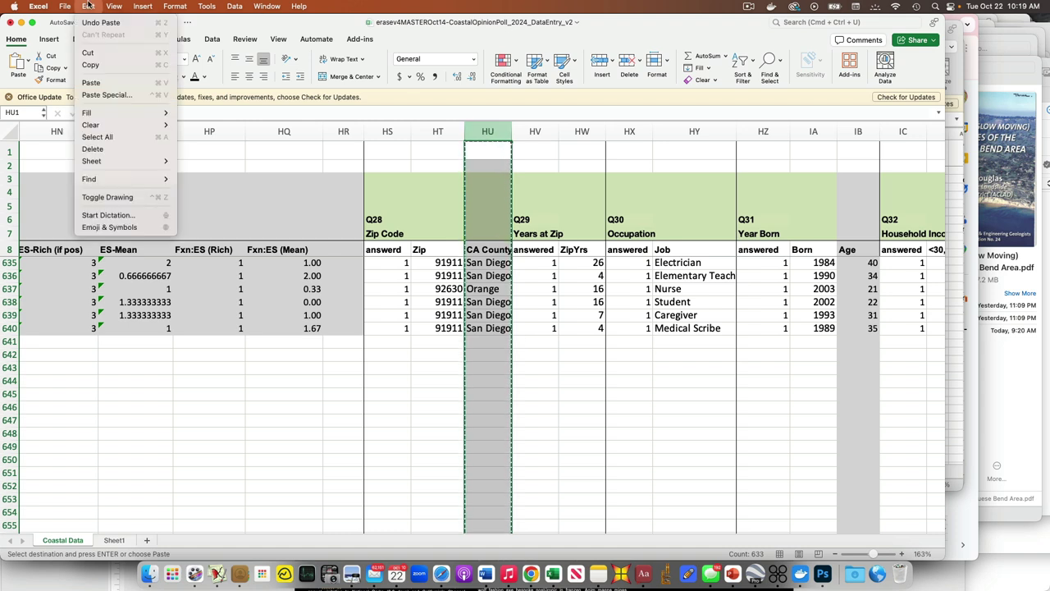
pyautogui.click(102, 92)
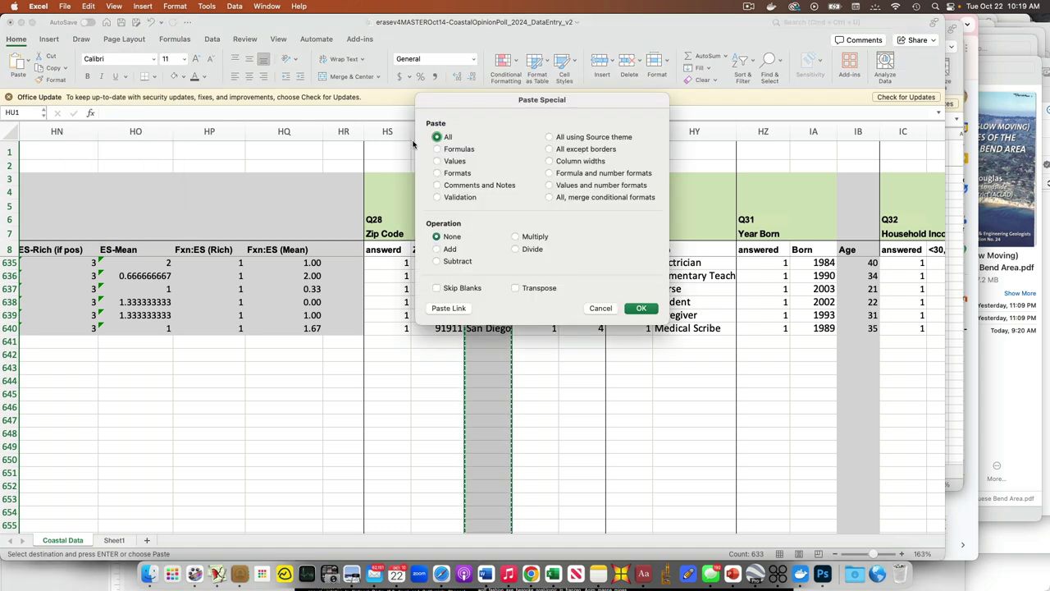
pyautogui.click(437, 160)
pyautogui.click(640, 308)
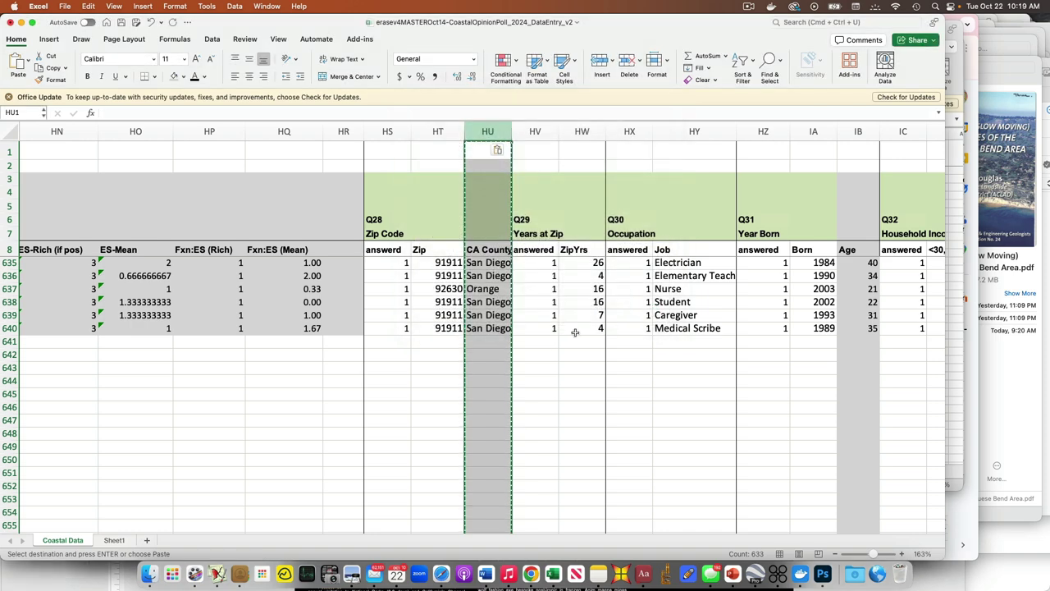
# Step: Check the pasted county names and clear the #N/A in HU623
pyautogui.click(535, 354)
pyautogui.click(489, 263)
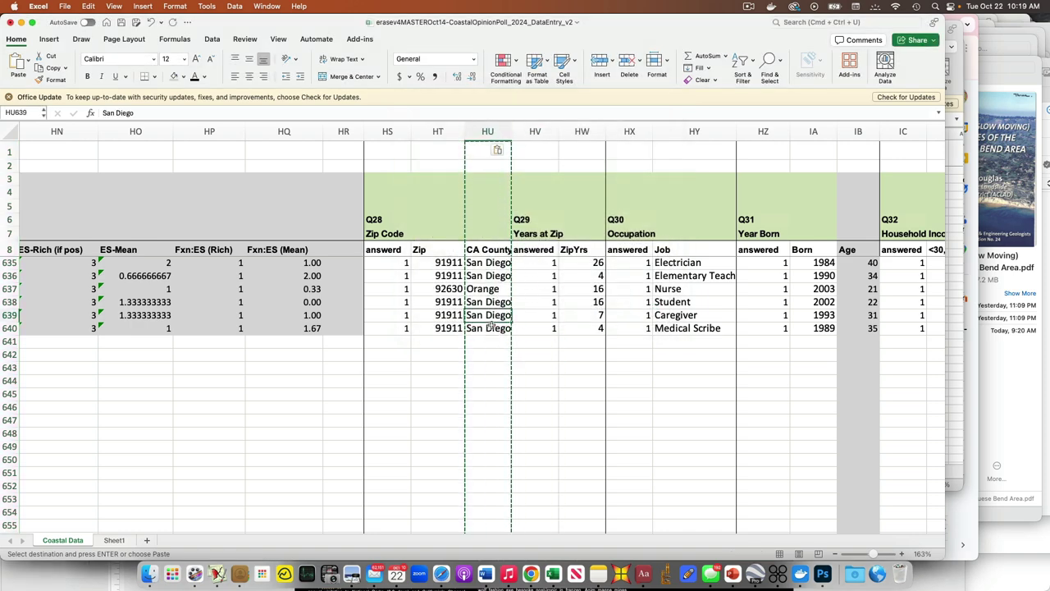
pyautogui.scroll(1, 491, 324)
pyautogui.press('Up')
pyautogui.press('Up')
pyautogui.press('Up')
pyautogui.press('Up')
pyautogui.press('Up')
pyautogui.press('Up')
pyautogui.press('Up')
pyautogui.press('Up')
pyautogui.press('Up')
pyautogui.press('Up')
pyautogui.press('Up')
pyautogui.press('Up')
pyautogui.press('Up')
pyautogui.press('Up')
pyautogui.press('Up')
pyautogui.press('Up')
pyautogui.press('Up')
pyautogui.press('Up')
pyautogui.press('Up')
pyautogui.press('Up')
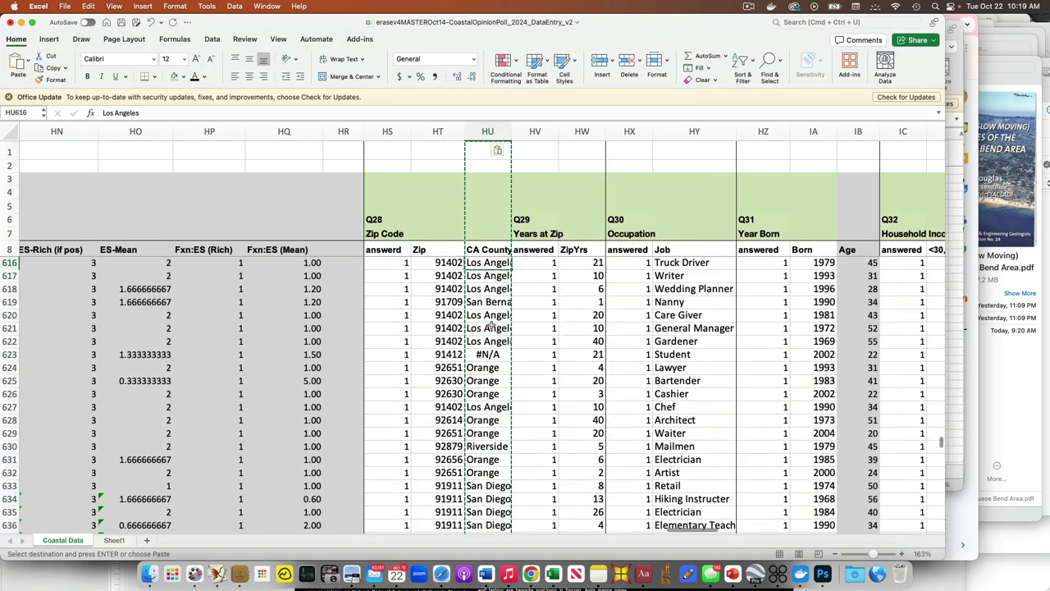
pyautogui.press('Down')
pyautogui.press('Down')
pyautogui.press('Down')
pyautogui.press('Down')
pyautogui.press('Down')
pyautogui.press('Down')
pyautogui.press('Down')
pyautogui.press('Down')
pyautogui.press('Down')
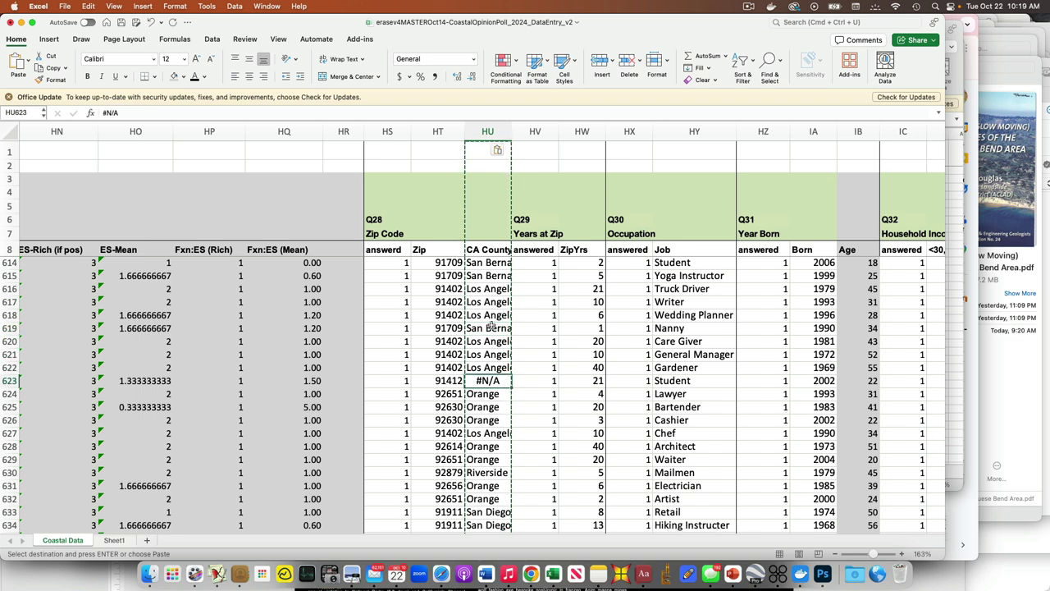
pyautogui.press('Delete')
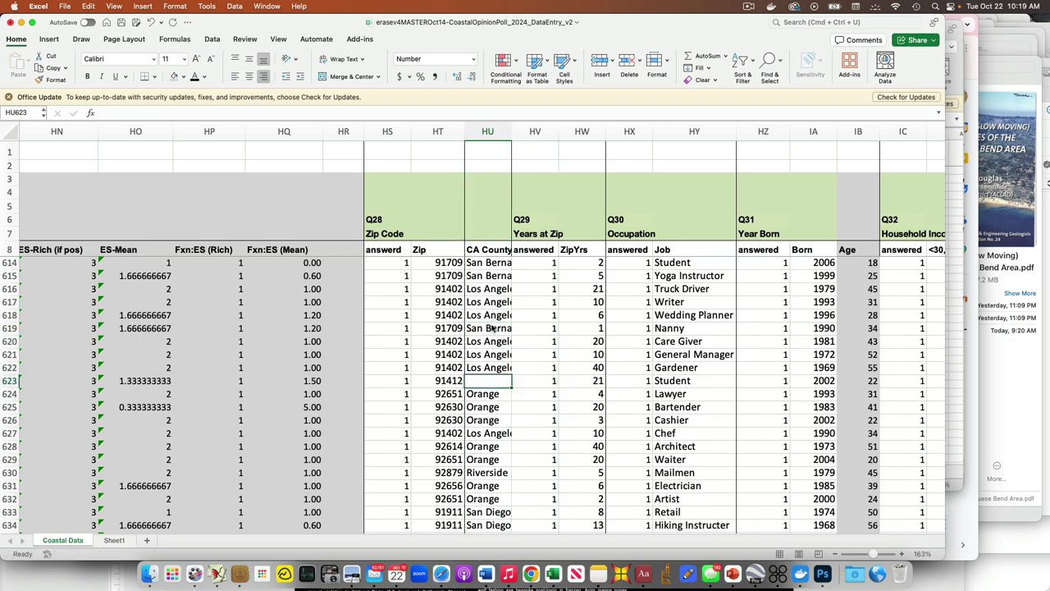